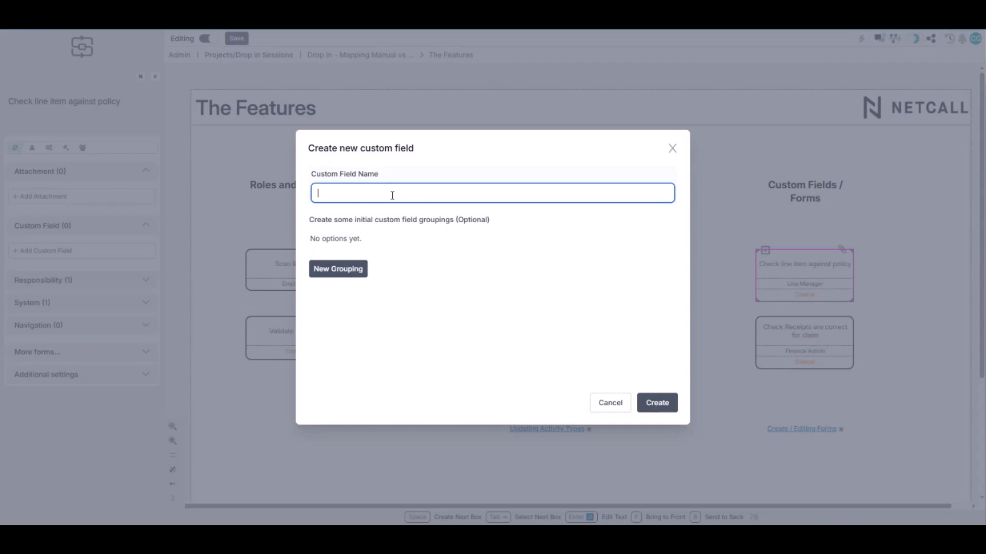
Create a custom field named "Level of Automation" with an initial grouping called "None"
type("evel of Automation")
left_click(361, 276)
left_click(387, 287)
type("None")
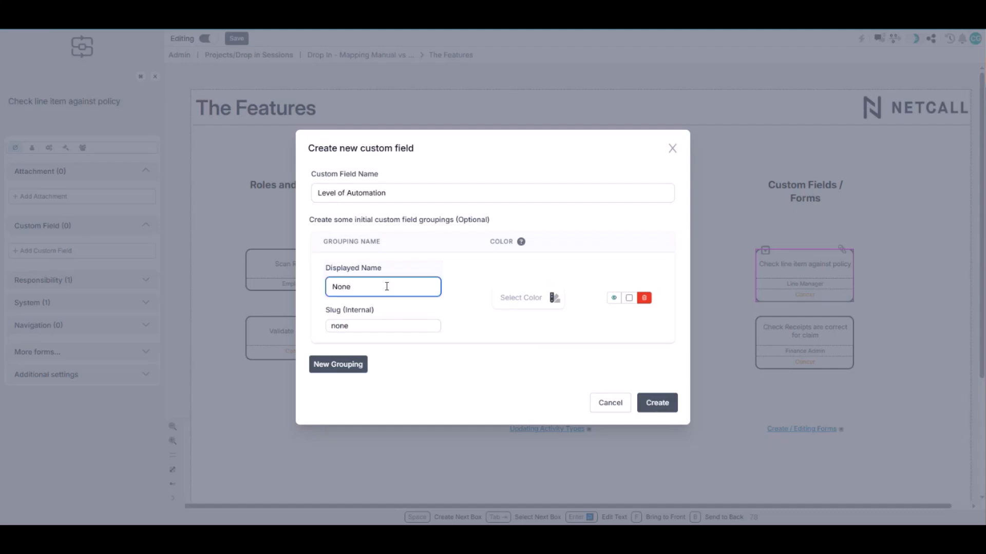
left_click(657, 403)
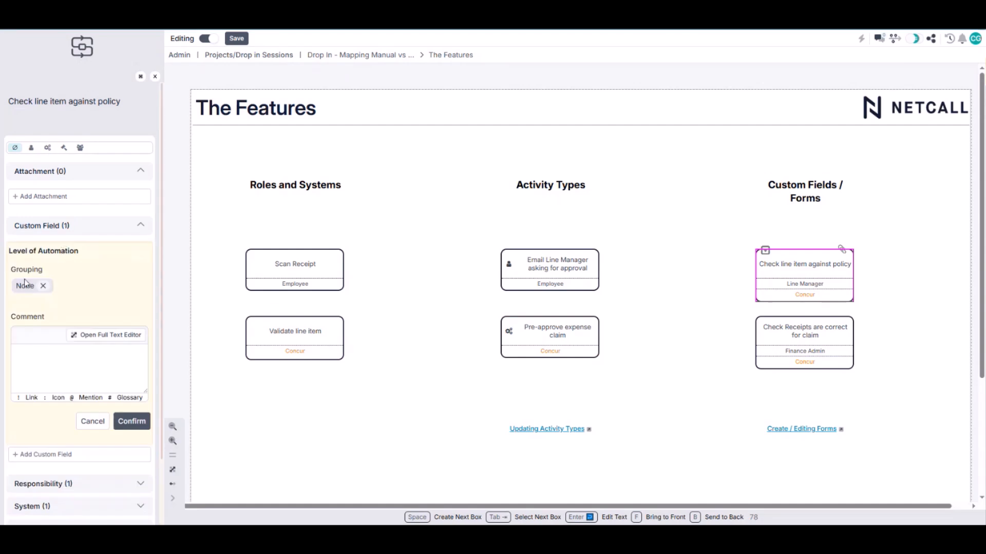
Add the comment "Fully manual paper process" to the Level of Automation entry and save it
left_click(49, 352)
type("Fully manual paper process")
left_click(132, 421)
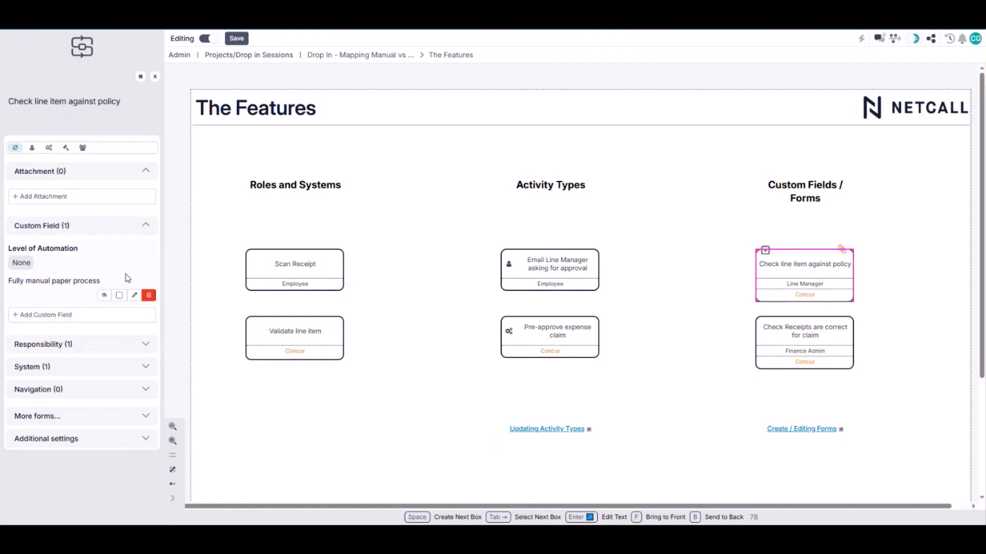
Replace the grouping of the Level of Automation entry with a newly created grouping named "Some"
left_click(132, 282)
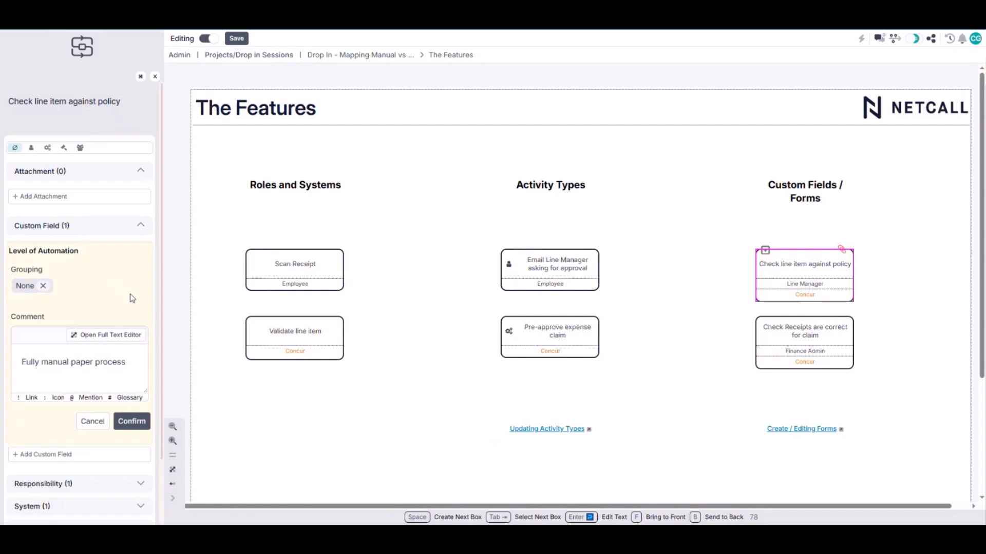
left_click(44, 286)
left_click(48, 288)
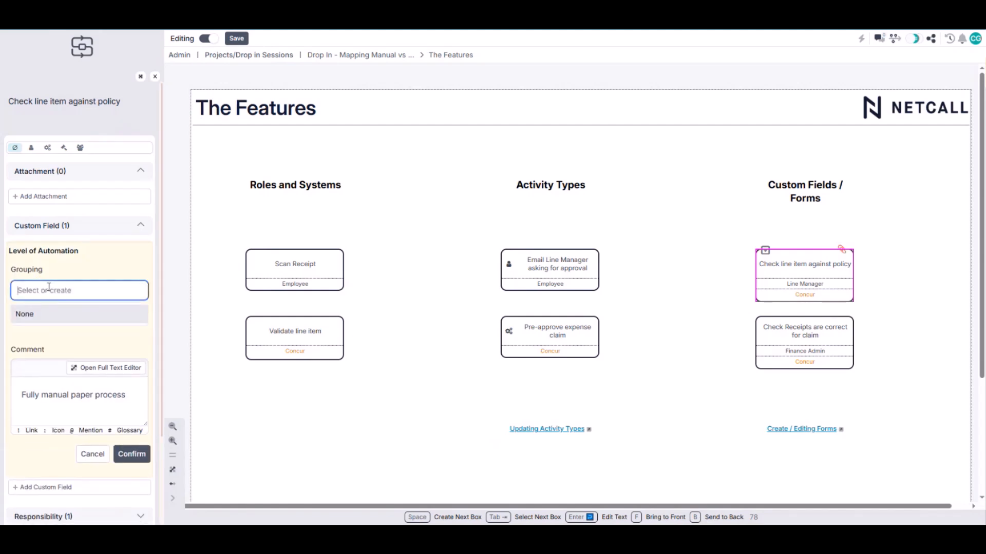
type("Some")
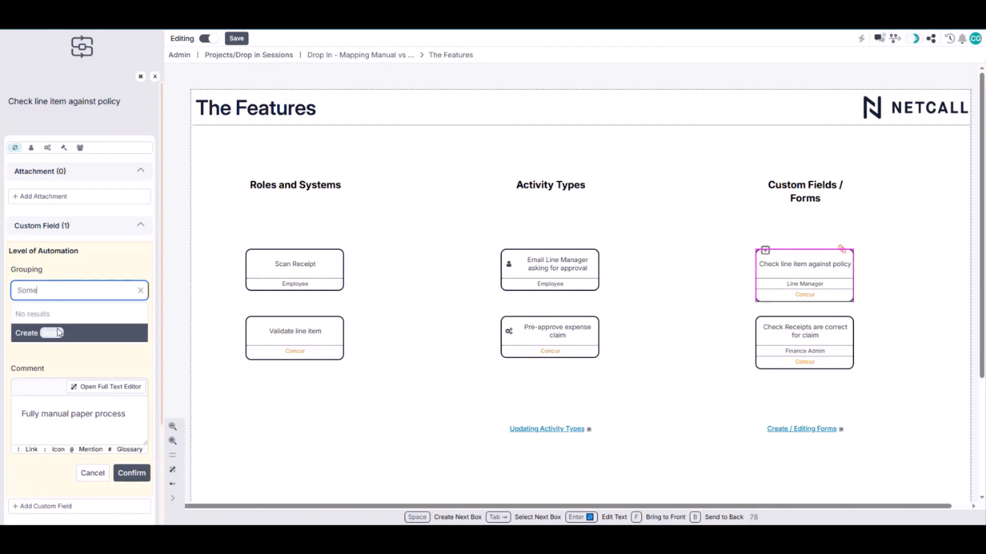
left_click(52, 333)
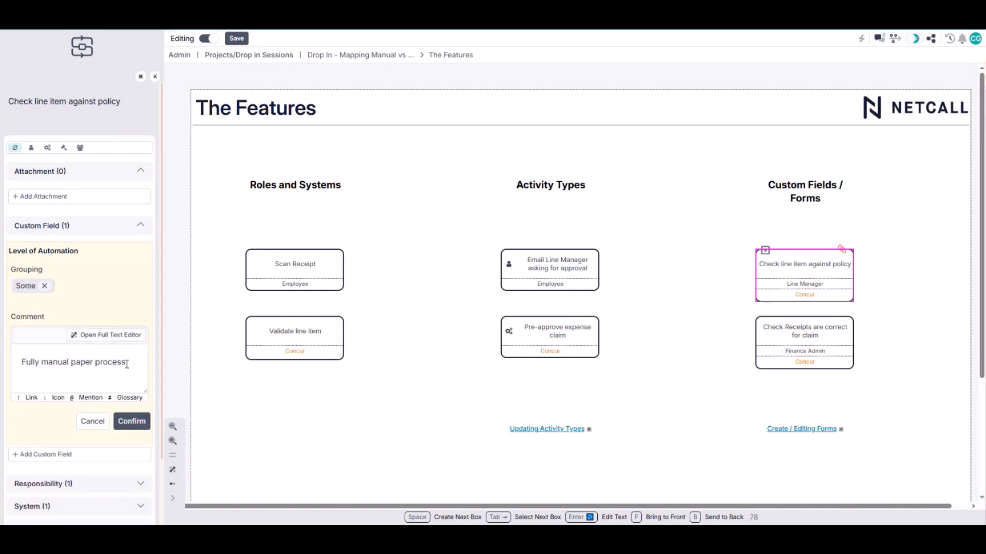
Replace the entry's comment with "Check of the website, but info manually added" and save it
left_click_drag(126, 364, 2, 367)
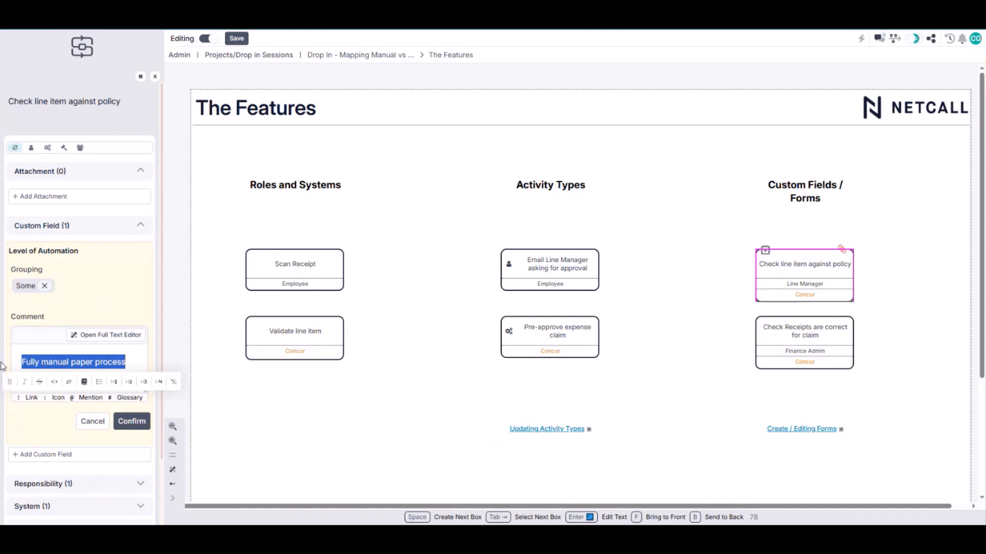
type("Che")
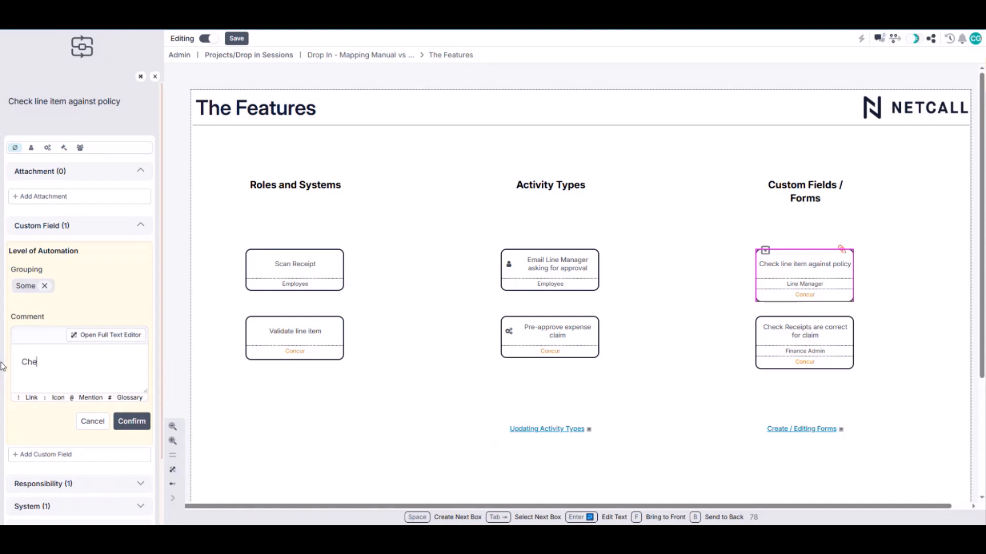
type("ck of the website, but info manually added")
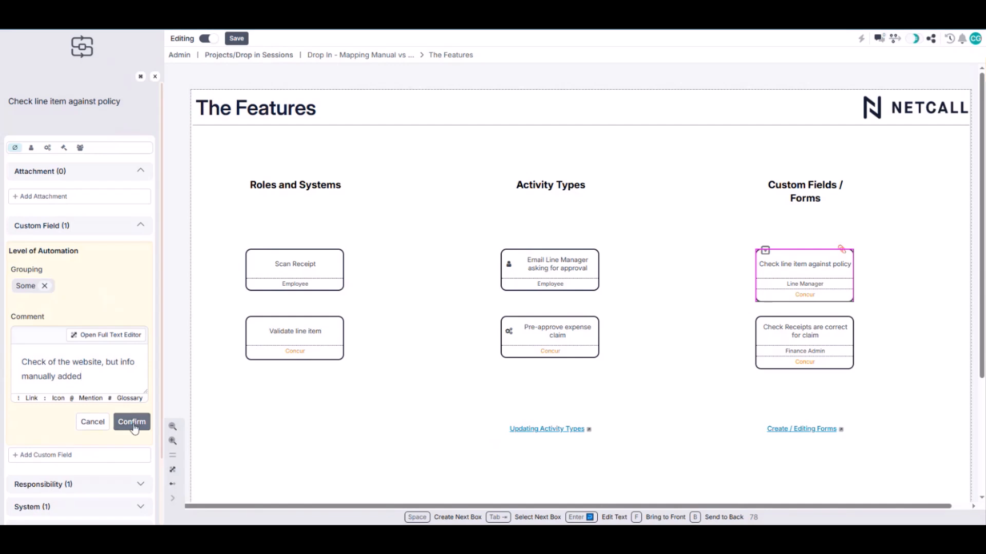
left_click(132, 422)
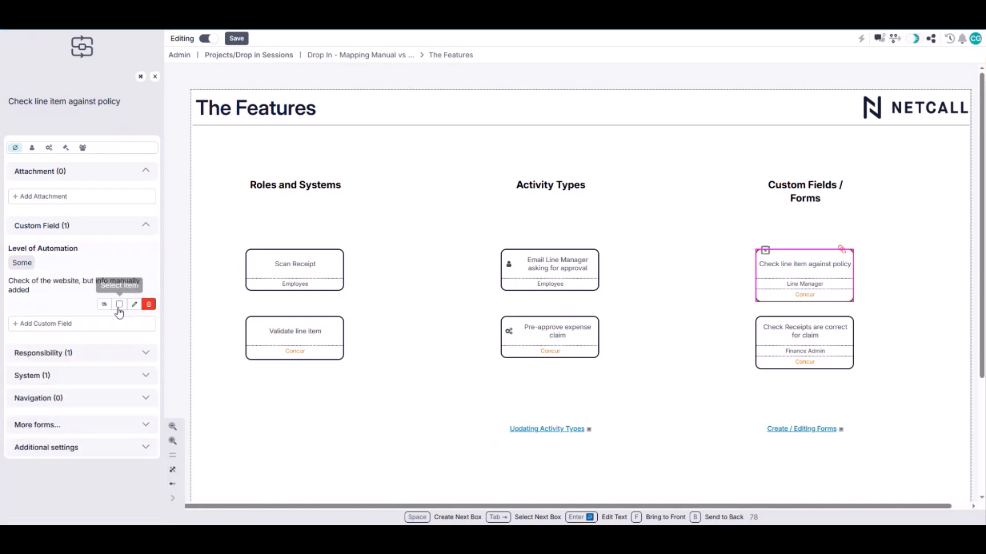
Reopen the Level of Automation entry to review its name, grouping and comment, then close it unchanged
left_click(134, 305)
left_click_drag(8, 251, 80, 252)
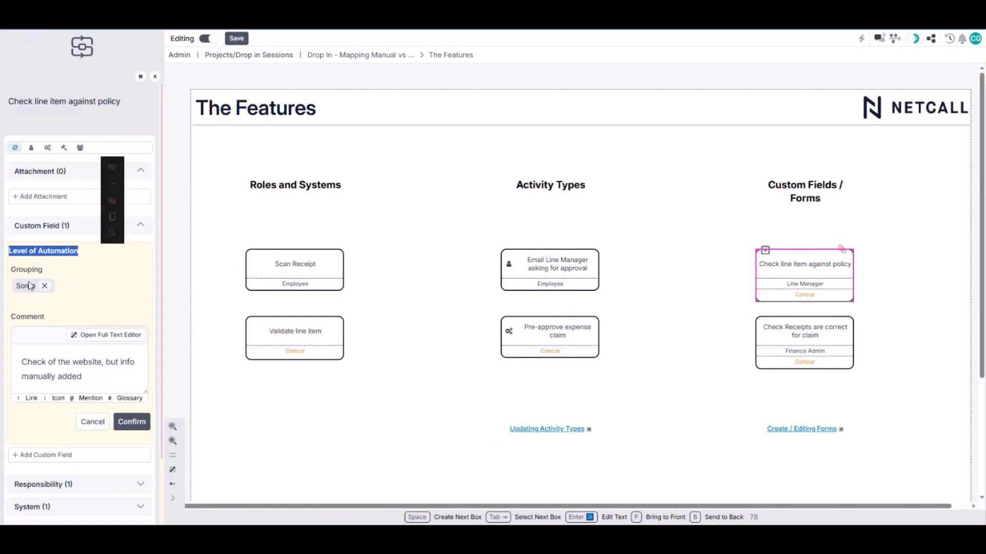
left_click(86, 301)
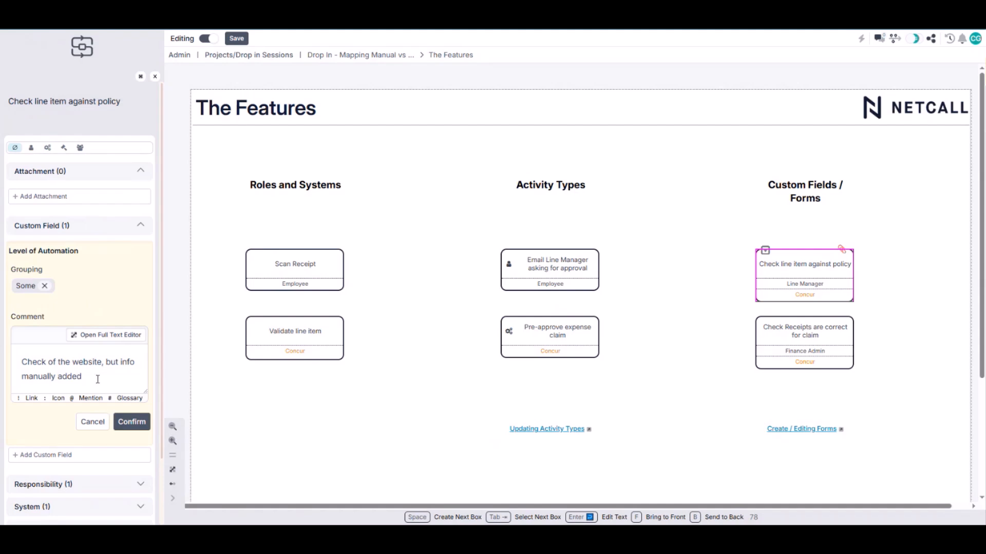
left_click(130, 424)
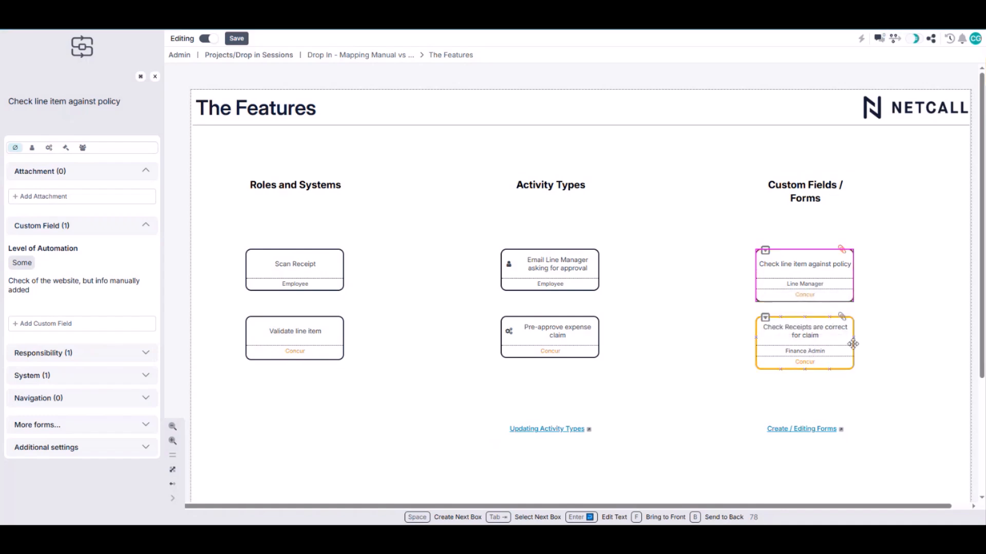
Add a Level of Automation form to the "Check Receipts are correct for claim" box
left_click(845, 321)
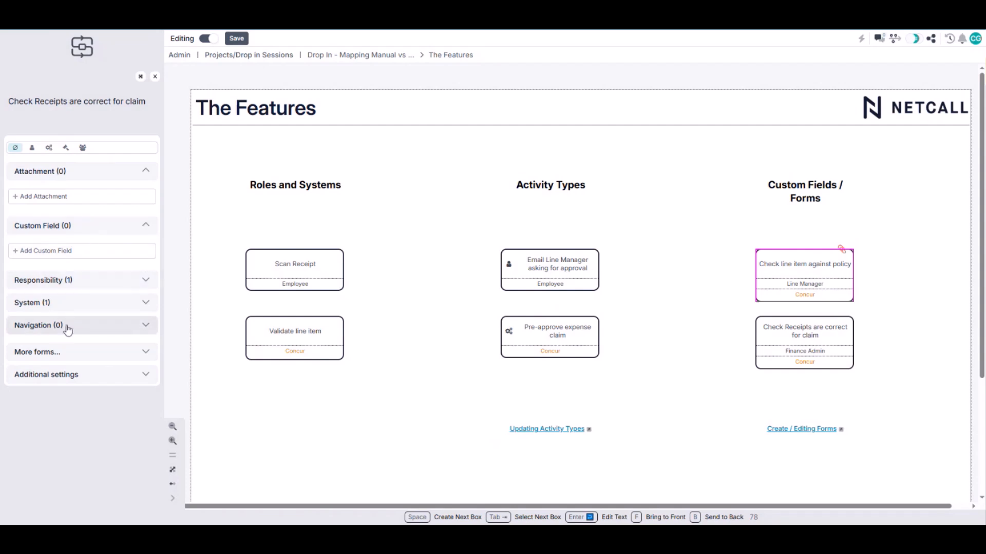
left_click(68, 356)
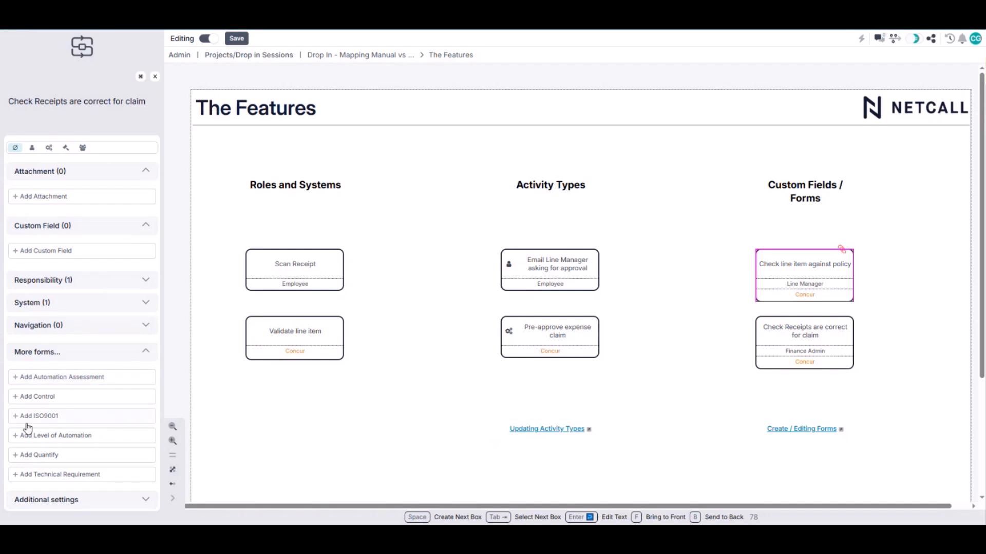
left_click(106, 442)
Set the form's Level of Automation to Semi and enter "asdasdasd" as the description
scroll(98, 432, "down", 3)
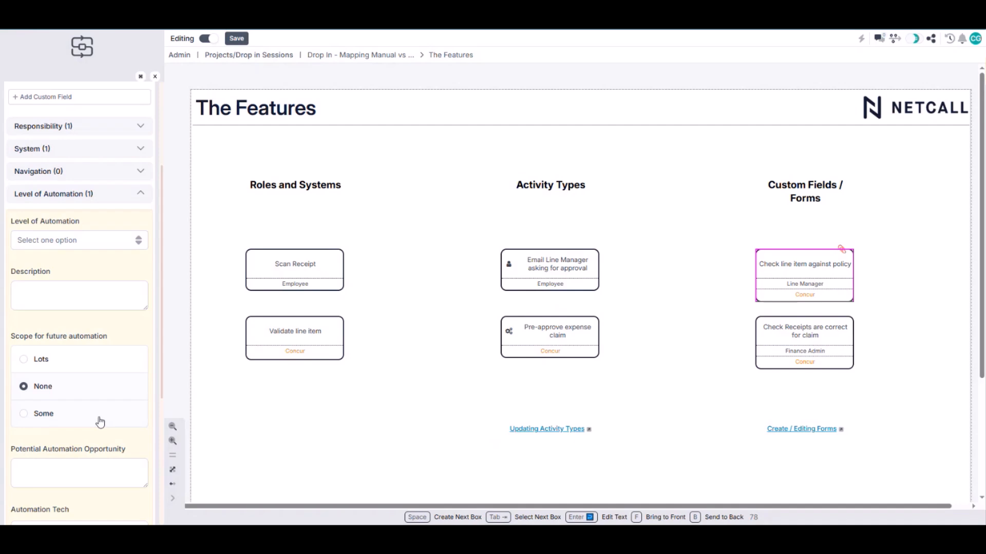
left_click(104, 240)
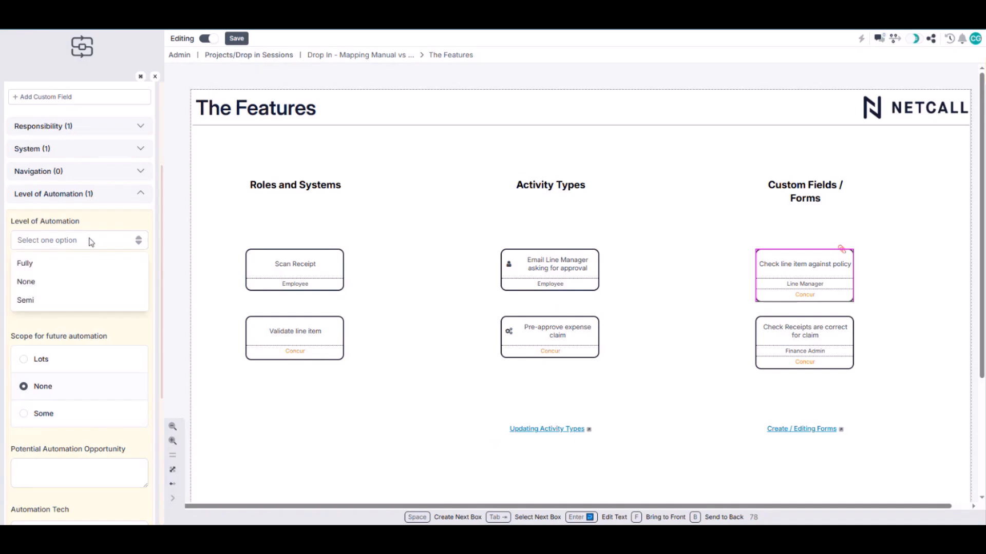
left_click(74, 274)
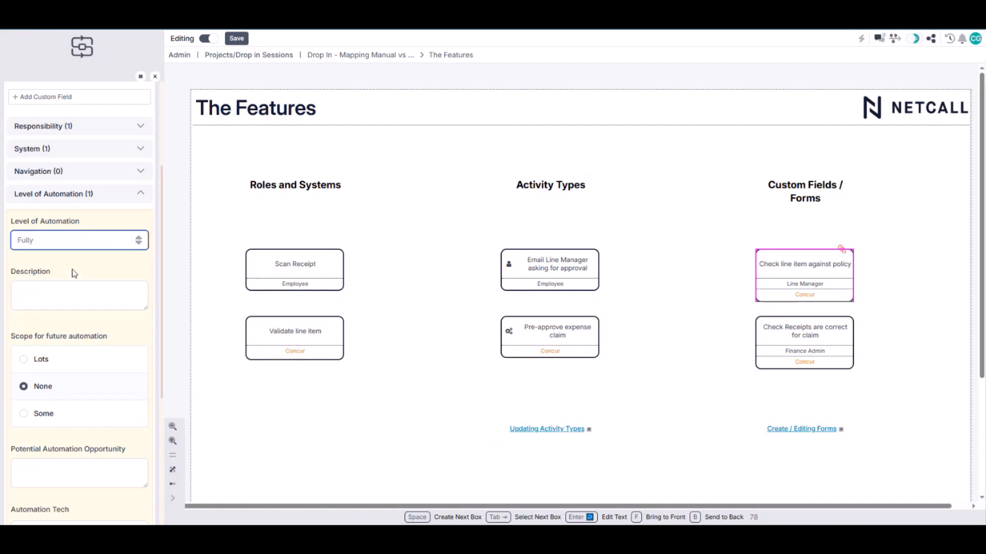
left_click(89, 246)
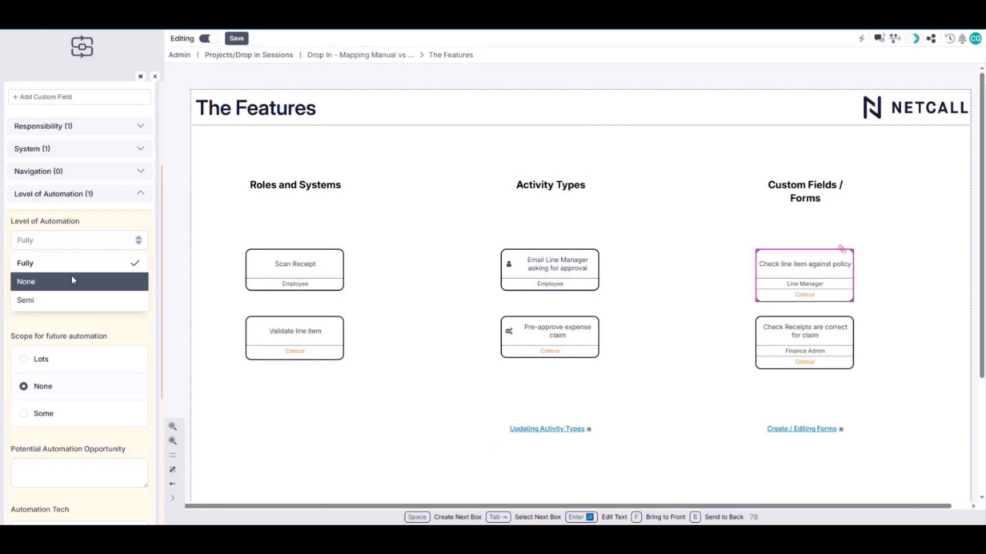
left_click(67, 300)
left_click(75, 297)
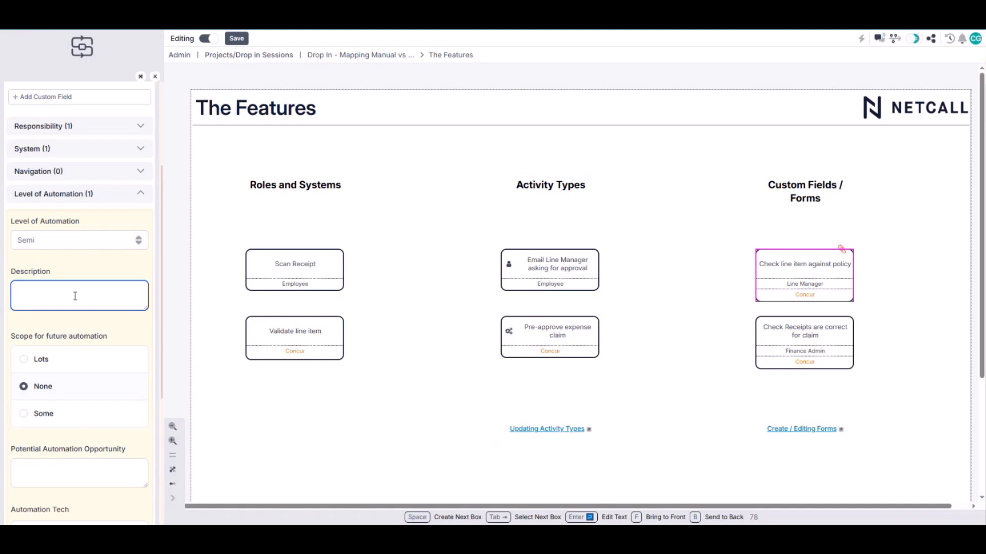
type("asdasdasd")
Set the scope for future automation to Lots and enter "SCanning solution" as the potential automation opportunity
left_click(49, 415)
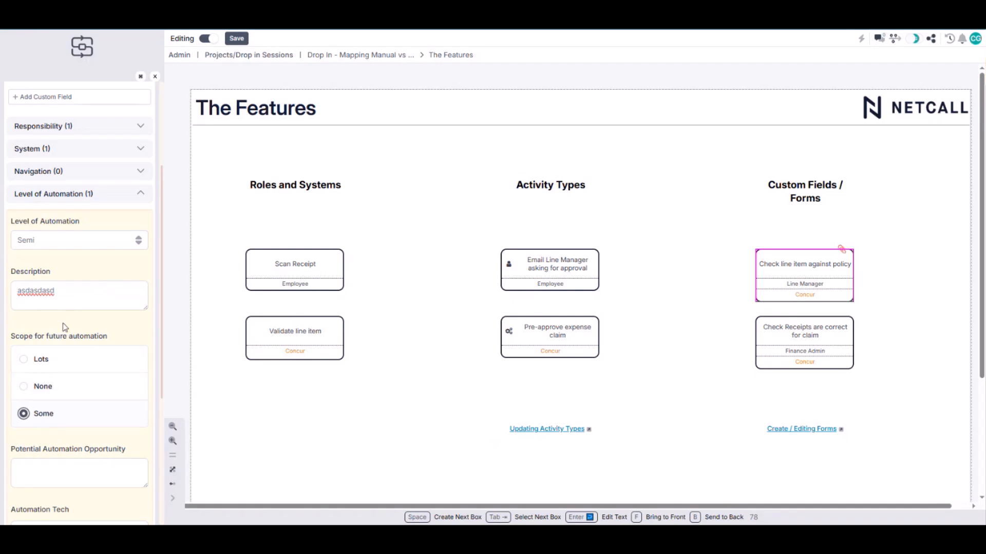
left_click(43, 361)
scroll(93, 333, "down", 3)
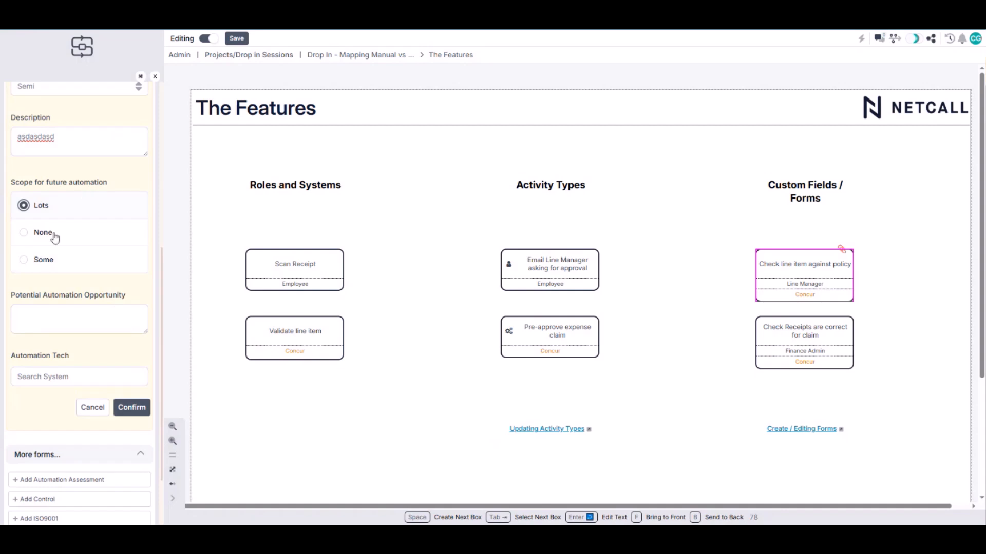
left_click(72, 318)
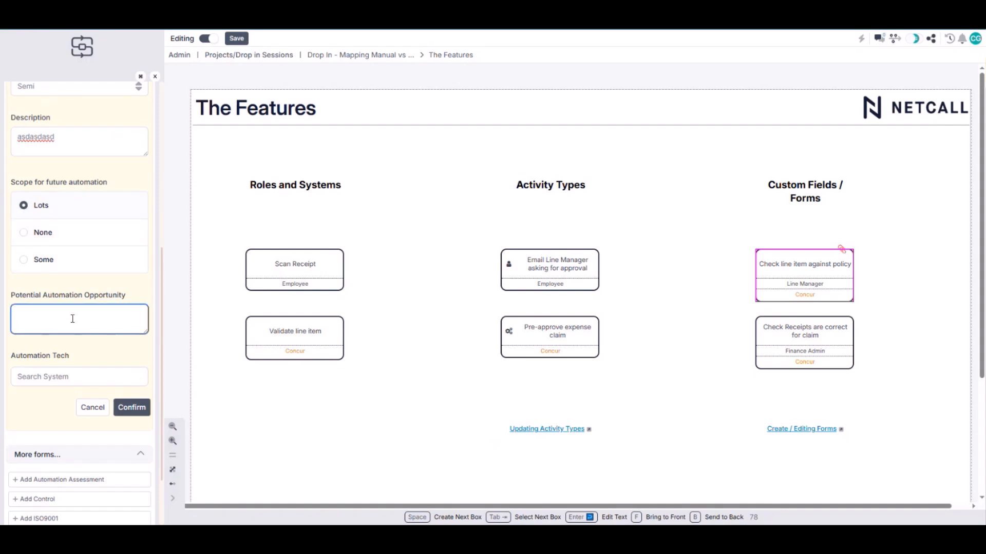
type("SCanning solution")
Choose Liberty IDP as the Automation Tech and save the Level of Automation form
left_click(77, 372)
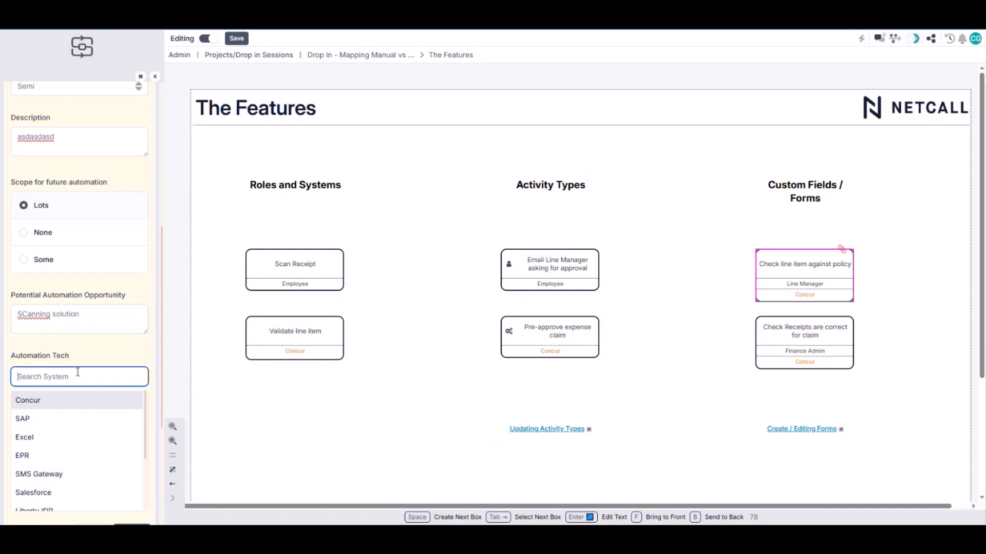
type("Liberty")
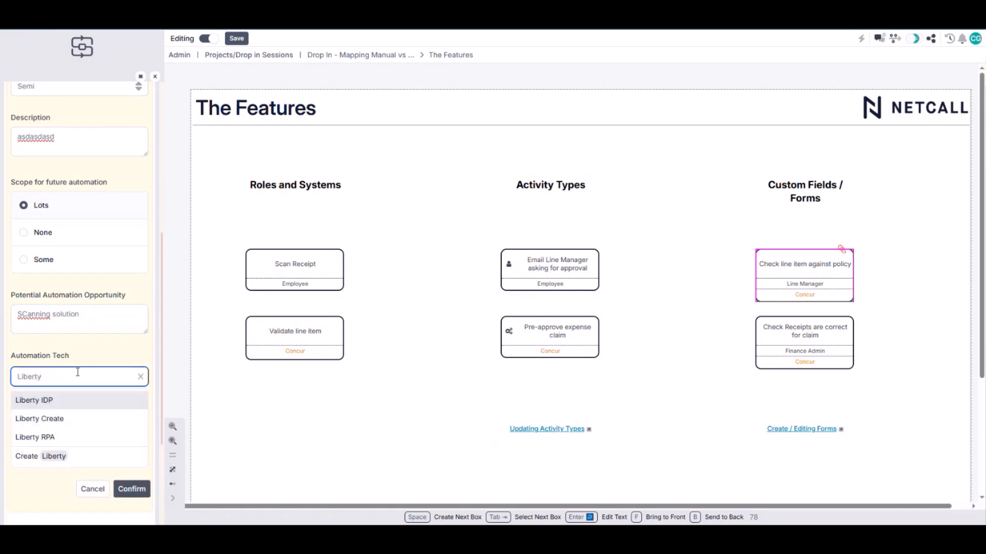
left_click(76, 398)
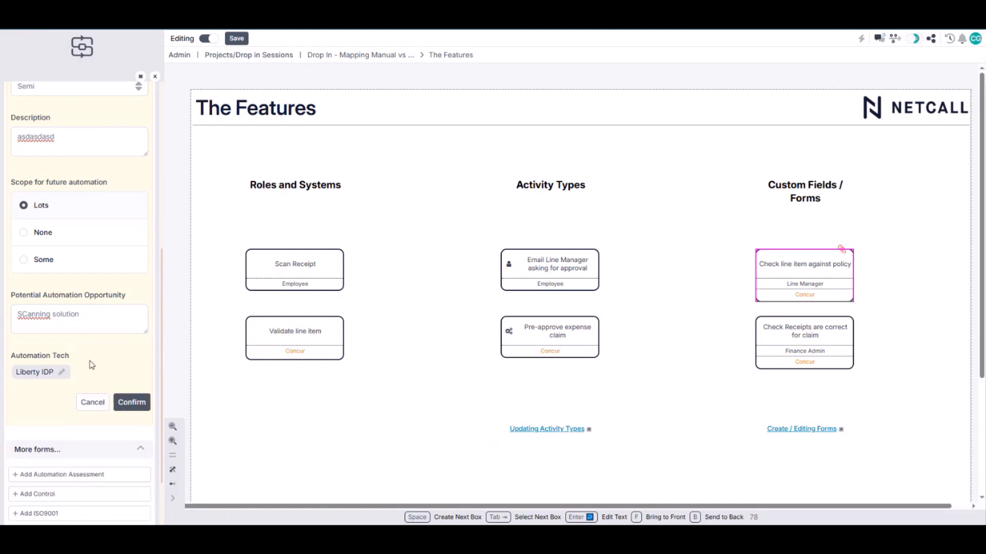
left_click(132, 402)
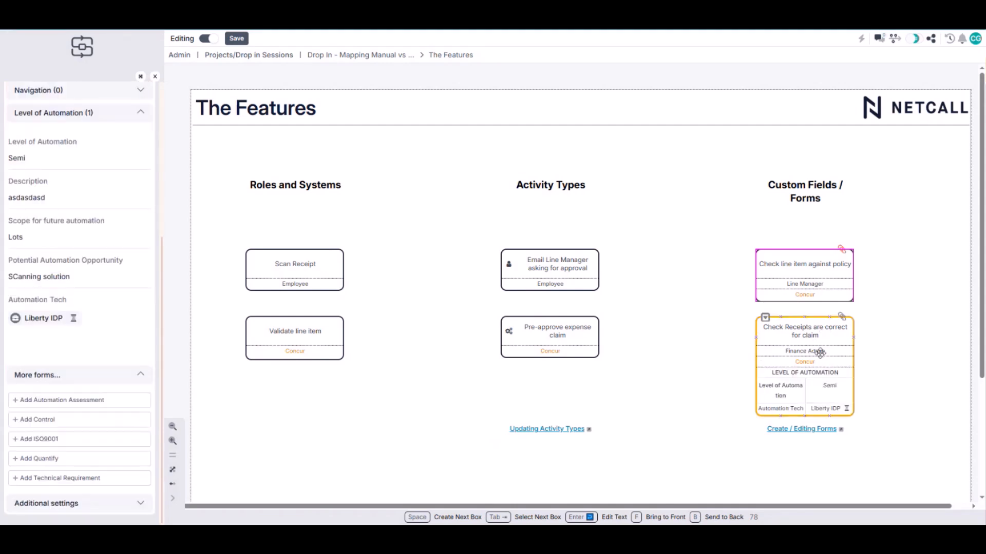
Hide the Level of Automation form details on the "Check Receipts are correct for claim" box
scroll(815, 360, "down", 2)
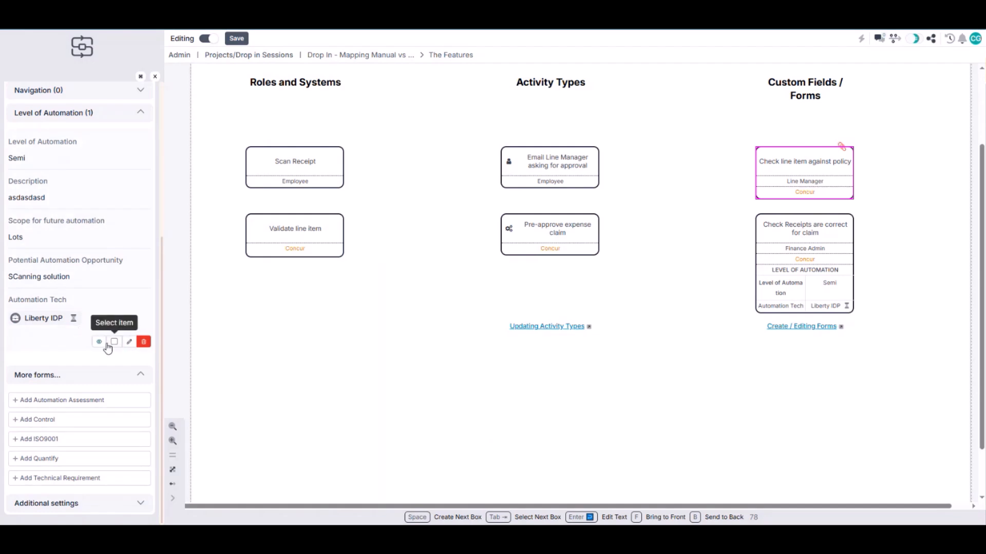
left_click(100, 342)
left_click(101, 343)
left_click(100, 343)
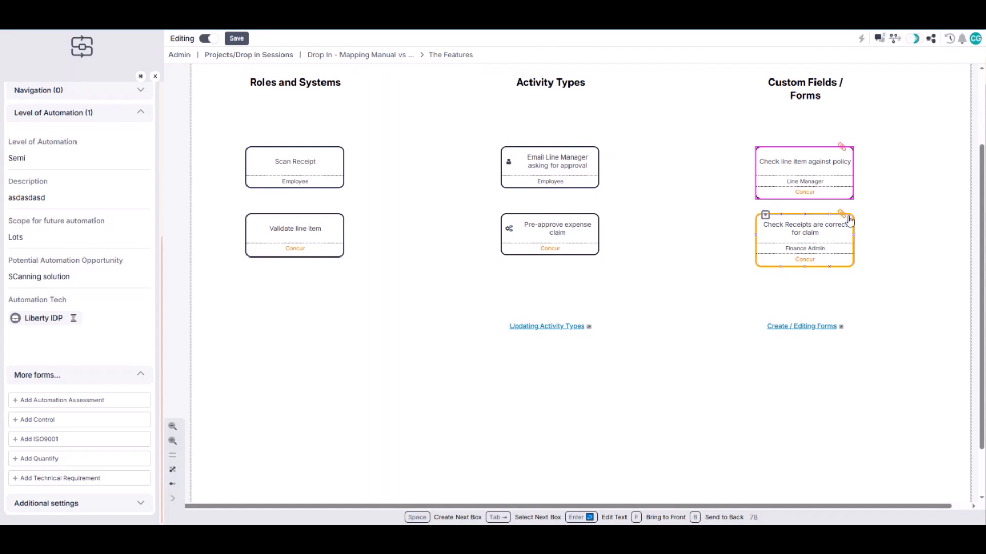
Compare the attached data of the "Check line item against policy" and "Check Receipts are correct for claim" boxes
scroll(103, 346, "up", 2)
left_click(818, 230)
left_click(837, 165)
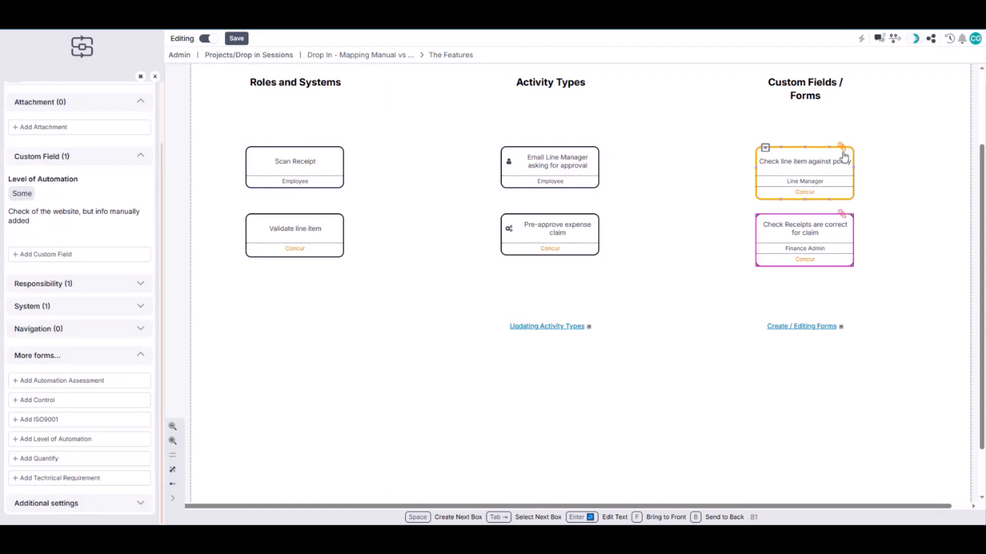
scroll(72, 348, "up", 2)
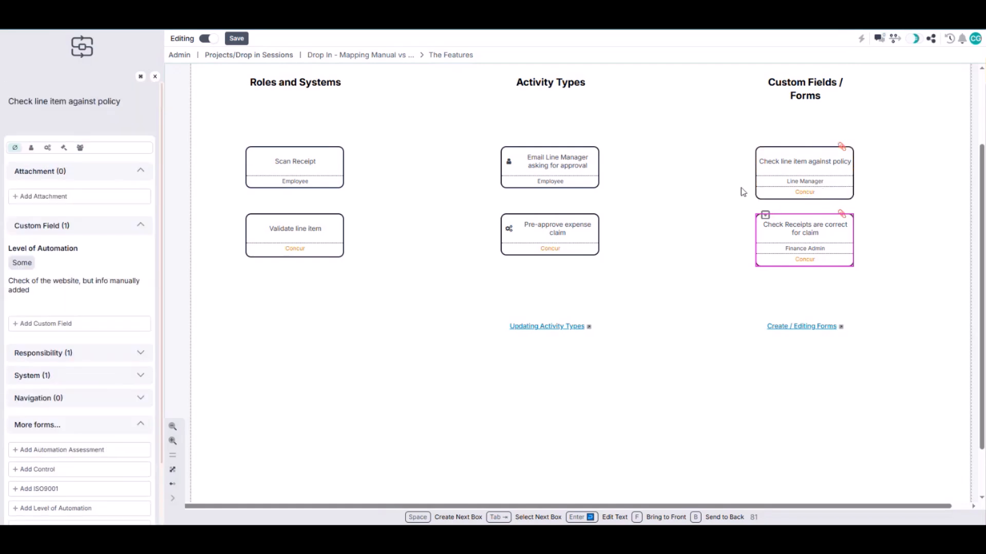
left_click(782, 249)
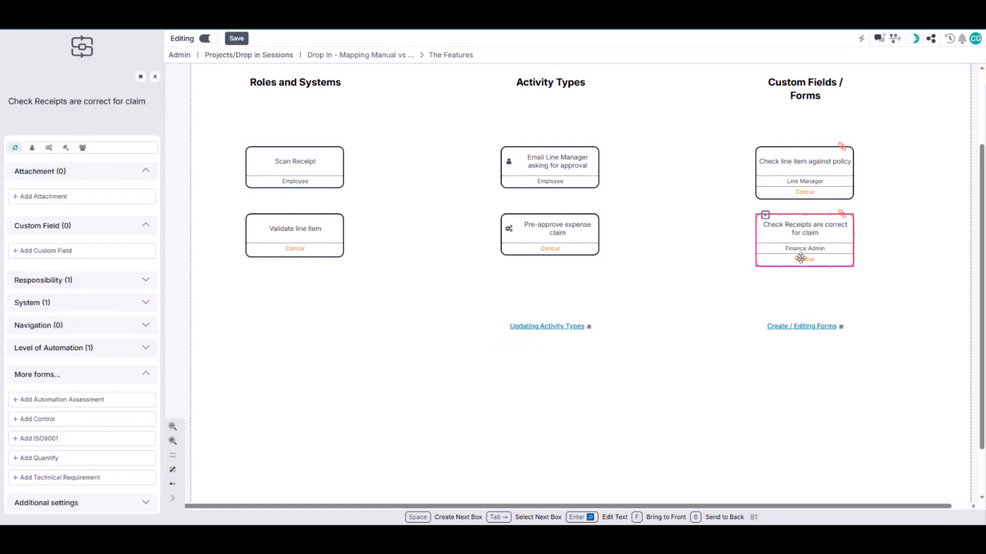
Follow the diagram's "Create / Editing Forms" link to the workspace's Forms administration page
left_click(799, 328)
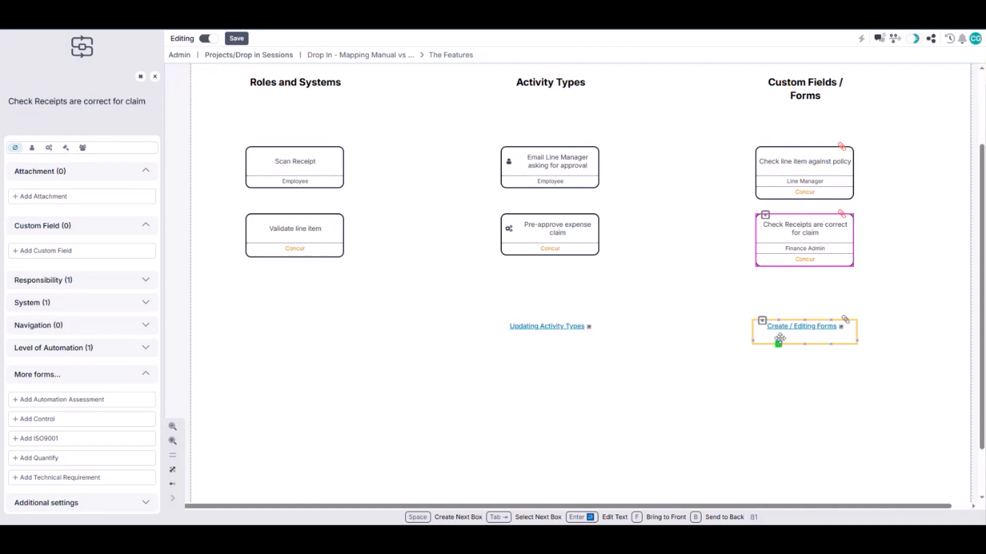
left_click(802, 334)
left_click(669, 319)
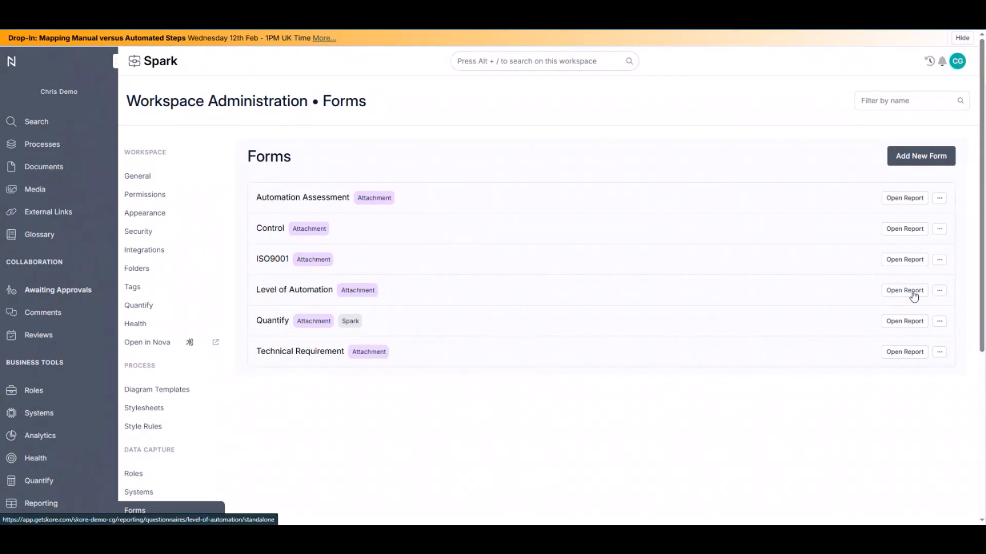
Open the Level of Automation form definition for editing and look through its list of fields
left_click(939, 291)
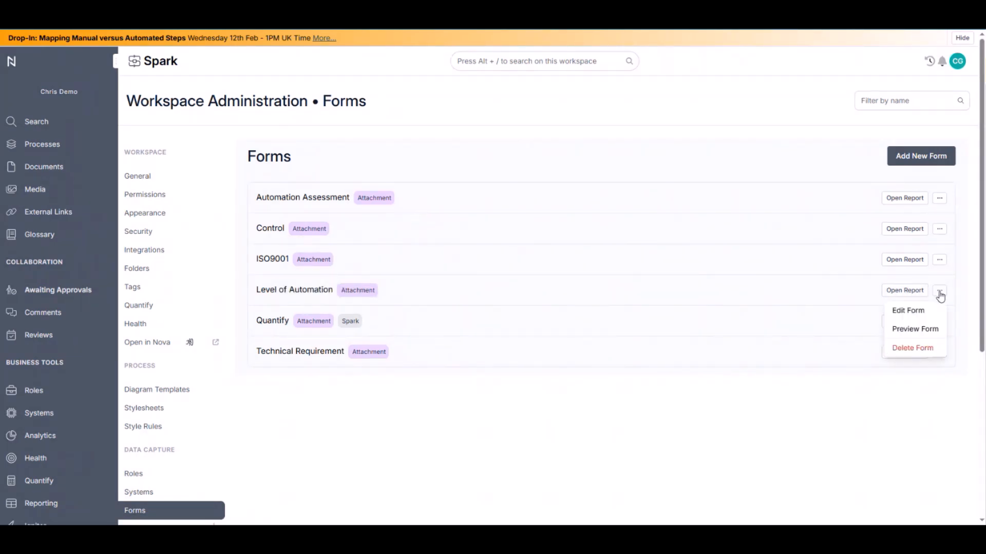
left_click(918, 316)
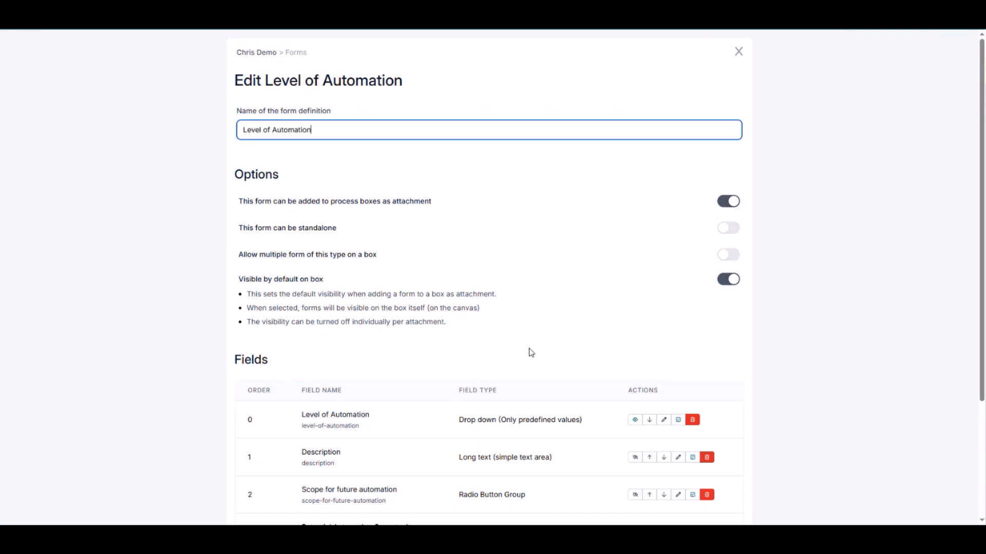
scroll(528, 352, "down", 3)
Examine the field types and visibility options offered for a new form field, and cancel without adding it
left_click(713, 457)
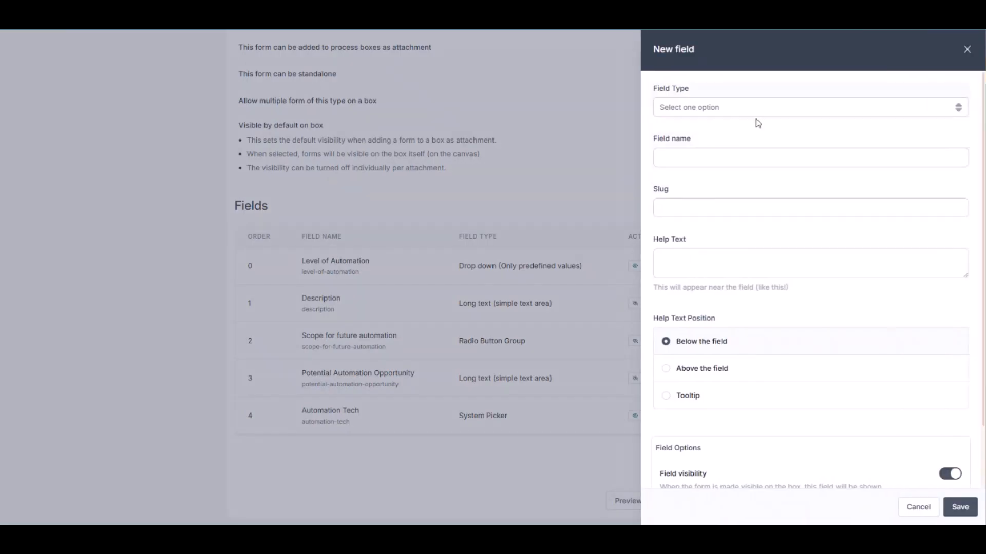
left_click(756, 114)
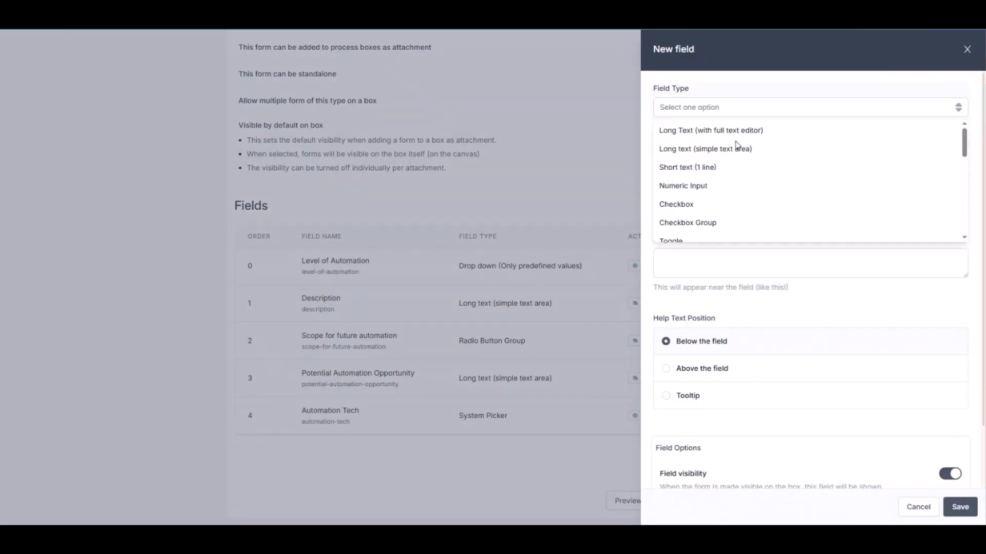
scroll(725, 194, "down", 3)
scroll(724, 192, "down", 3)
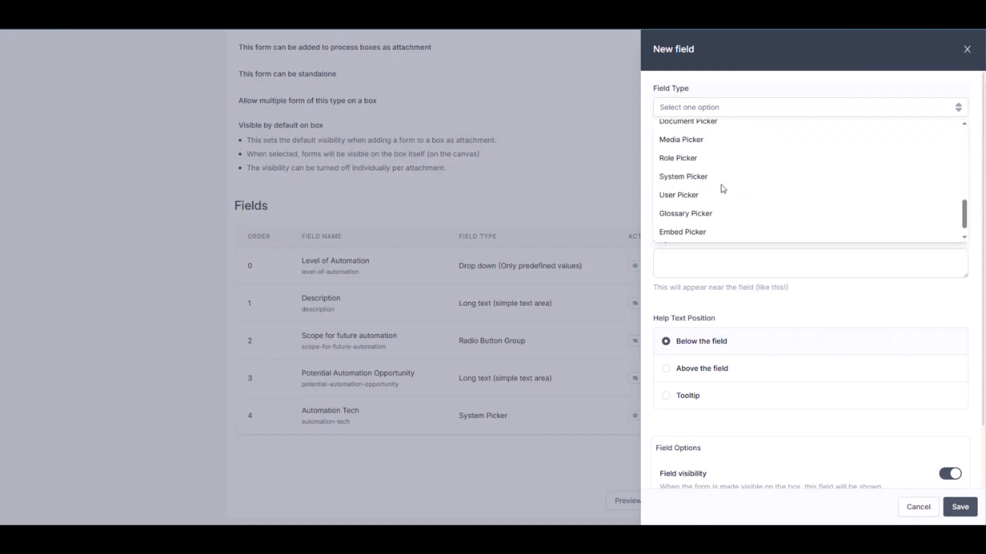
scroll(714, 212, "down", 1)
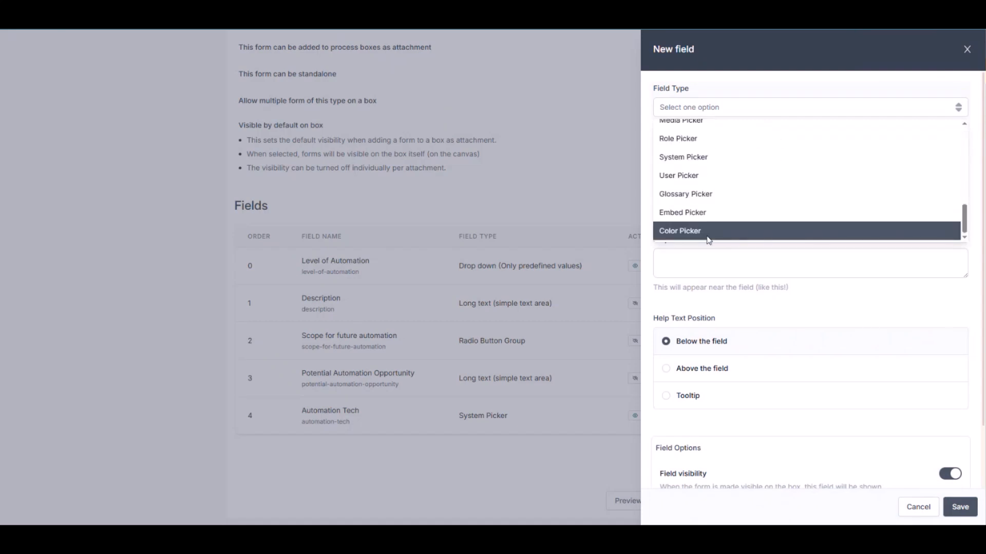
left_click(824, 303)
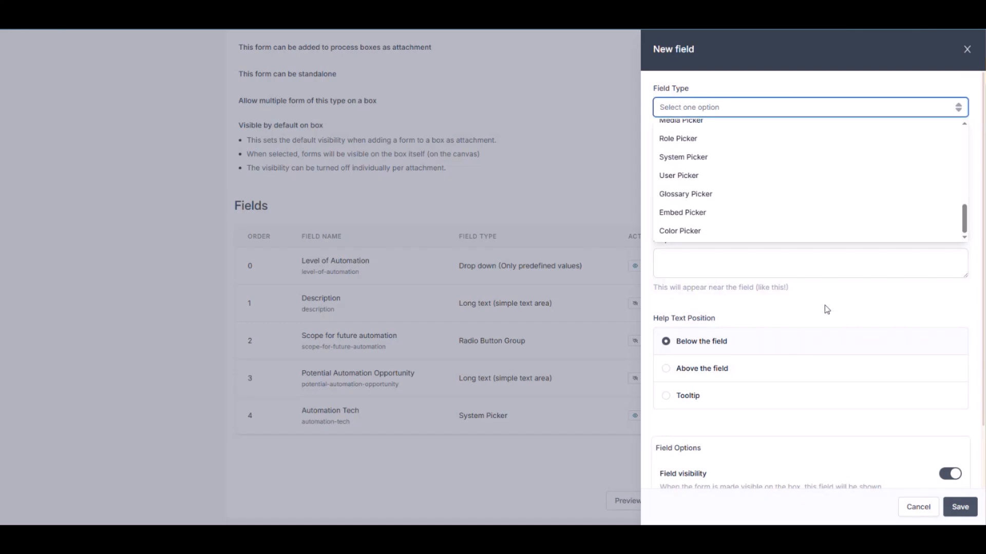
scroll(881, 422, "down", 3)
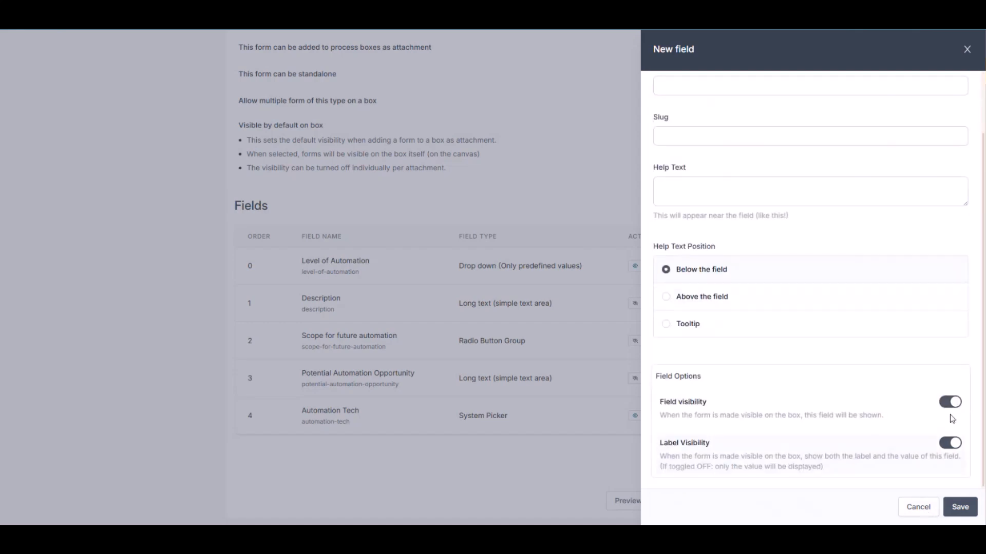
left_click(911, 507)
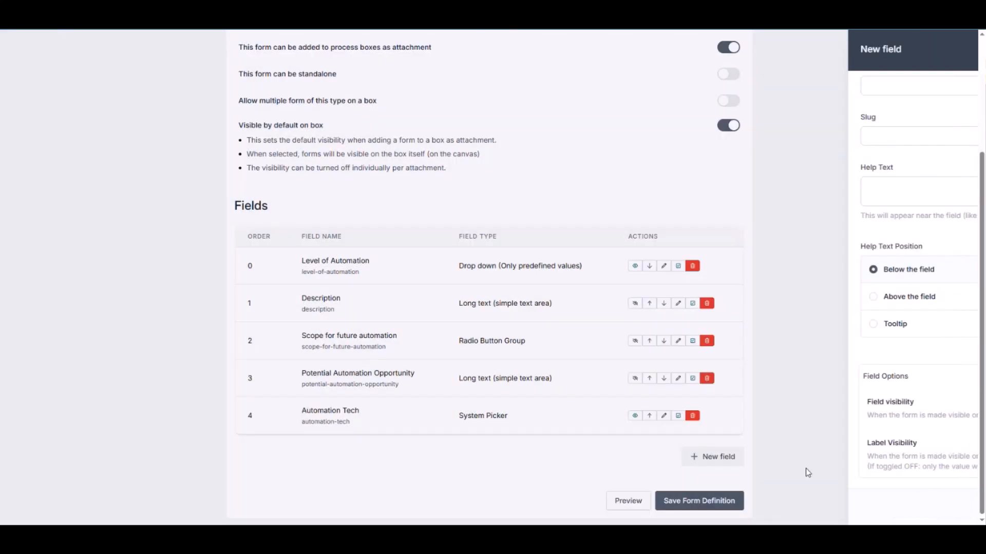
Review the form's attachment and visibility options, and return to the The Features diagram with nothing selected
scroll(671, 298, "up", 3)
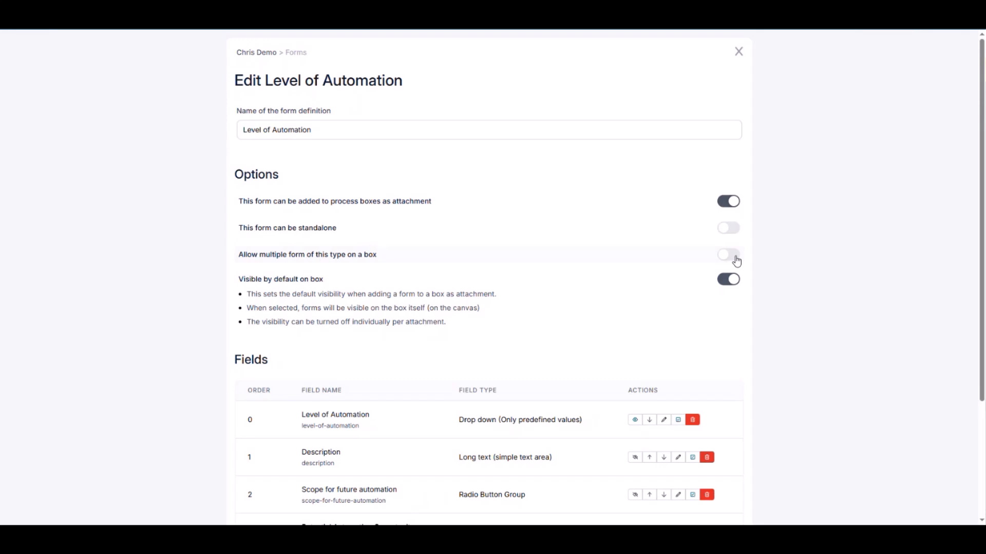
left_click(738, 52)
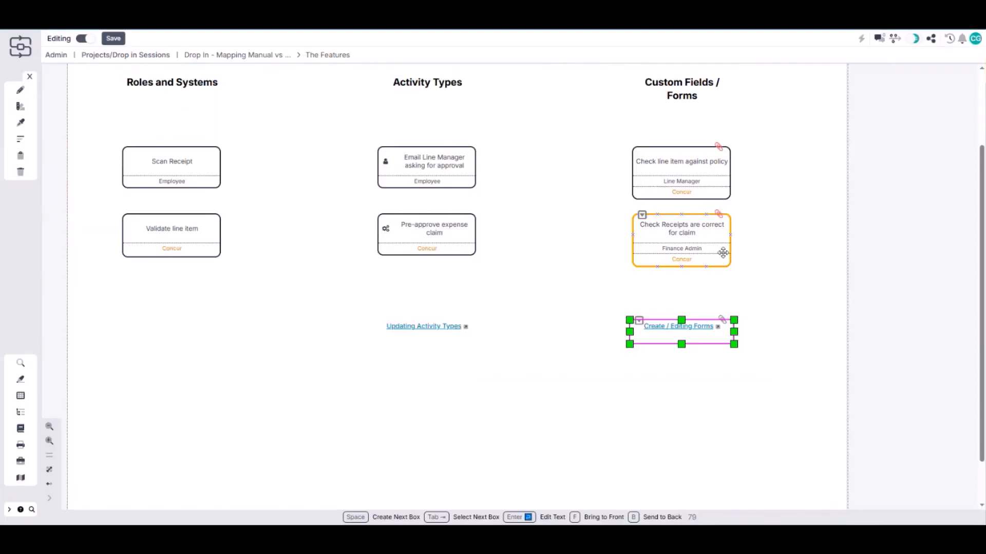
left_click(558, 295)
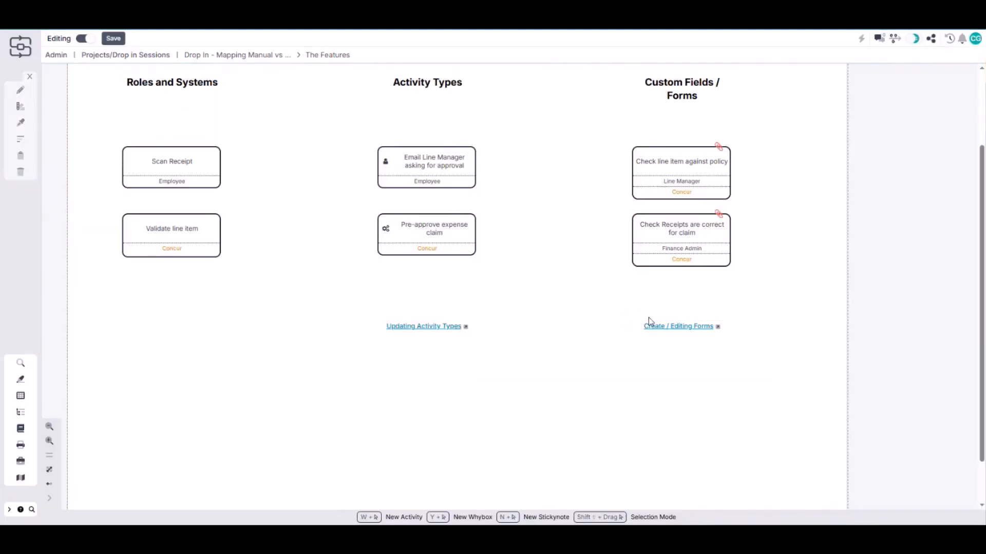